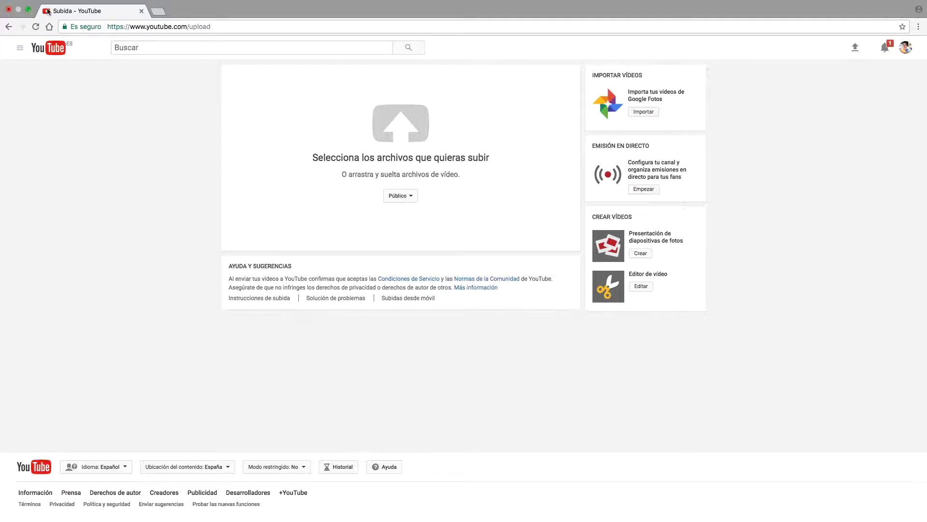
Step: Upload the "Empezar en youtube…" MP4 from the desktop and title it "Como empezar en youtube desde cero parte 5 || Proteger cuenta"
left_click(28, 9)
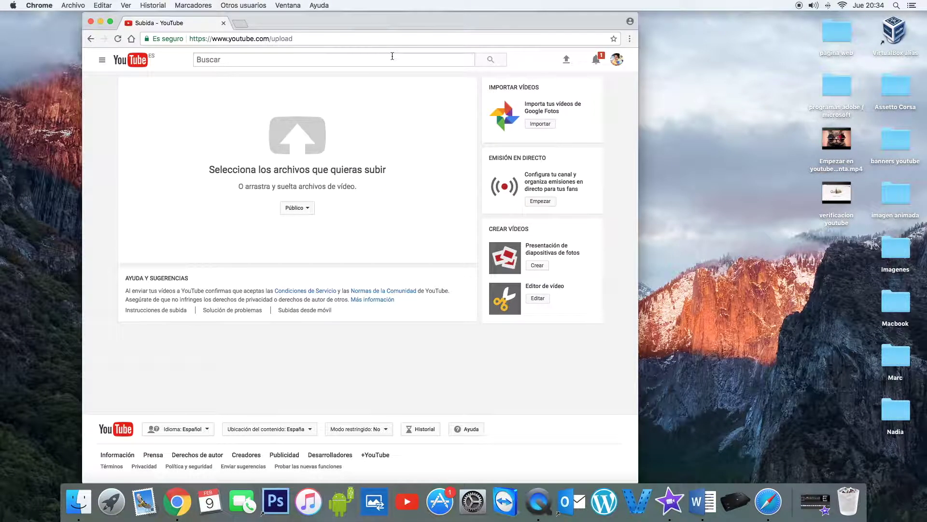
left_click_drag(837, 138, 320, 173)
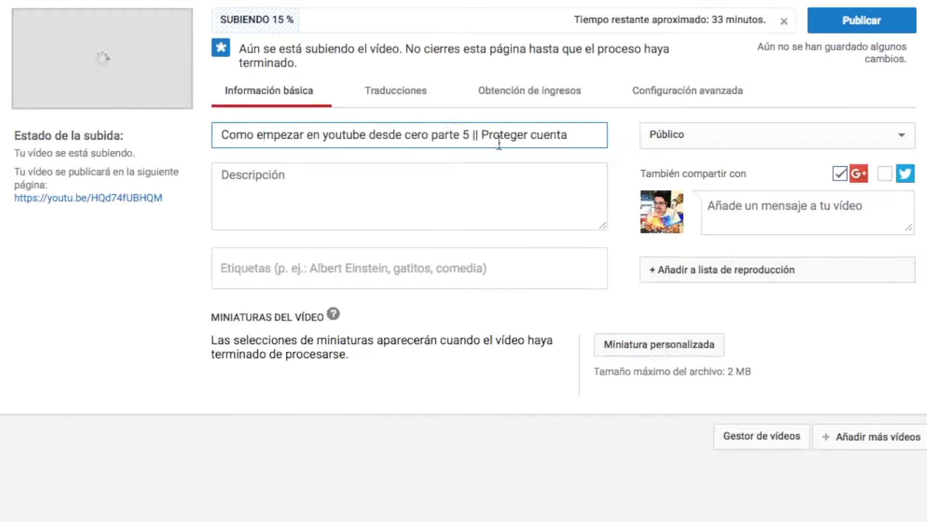
left_click_drag(473, 151, 591, 152)
left_click(595, 146)
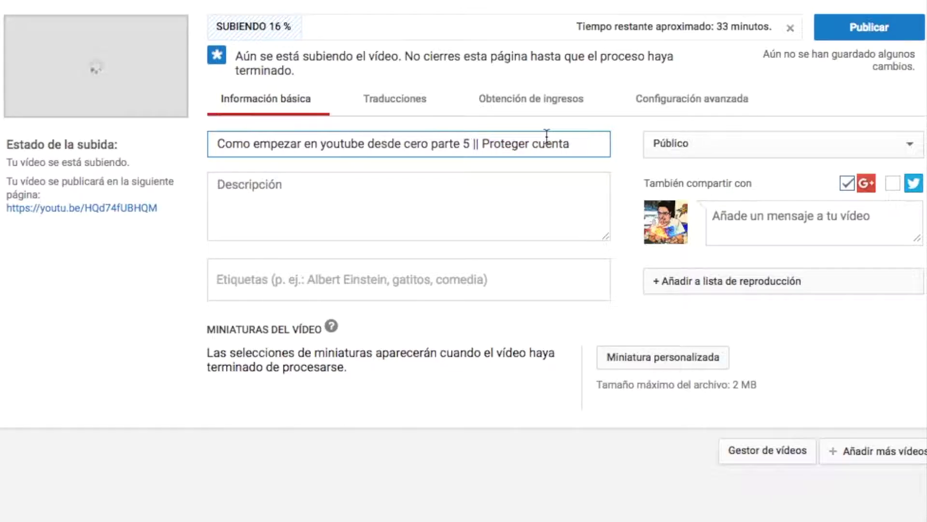
key("Tab")
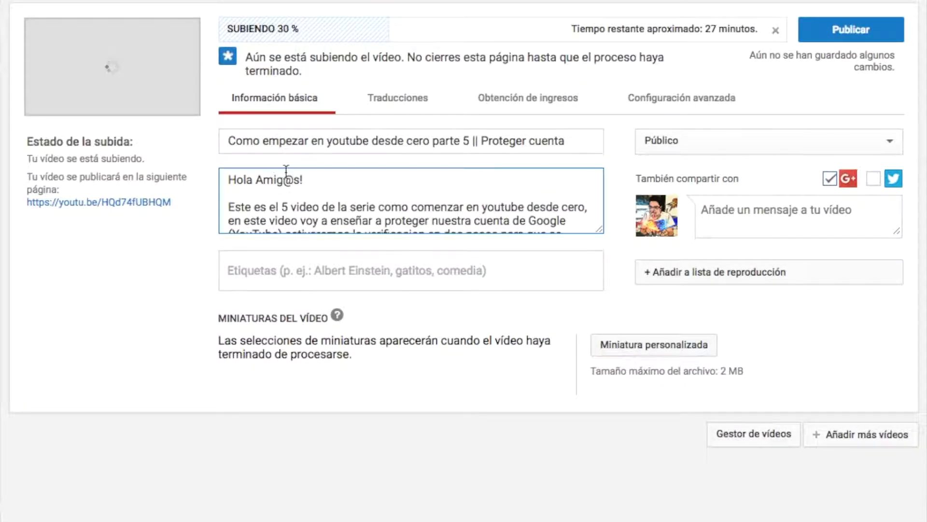
scroll(348, 190, "down", 2)
scroll(349, 191, "up", 2)
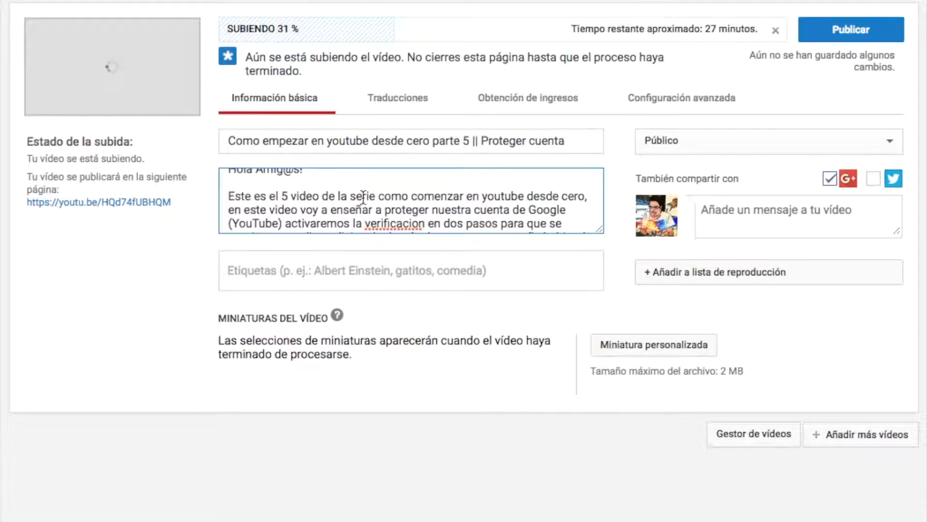
scroll(309, 200, "down", 5)
left_click_drag(229, 198, 442, 201)
left_click(552, 197)
scroll(547, 198, "down", 2)
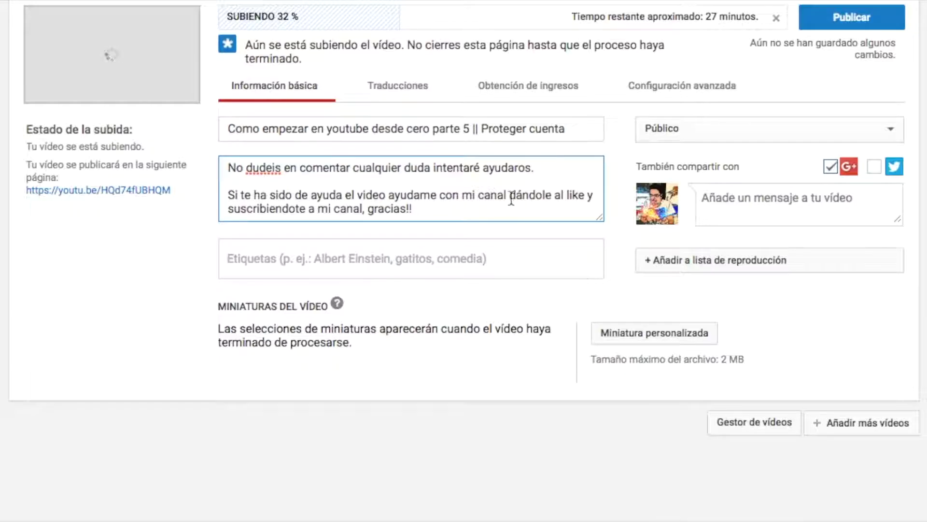
scroll(428, 205, "down", 1)
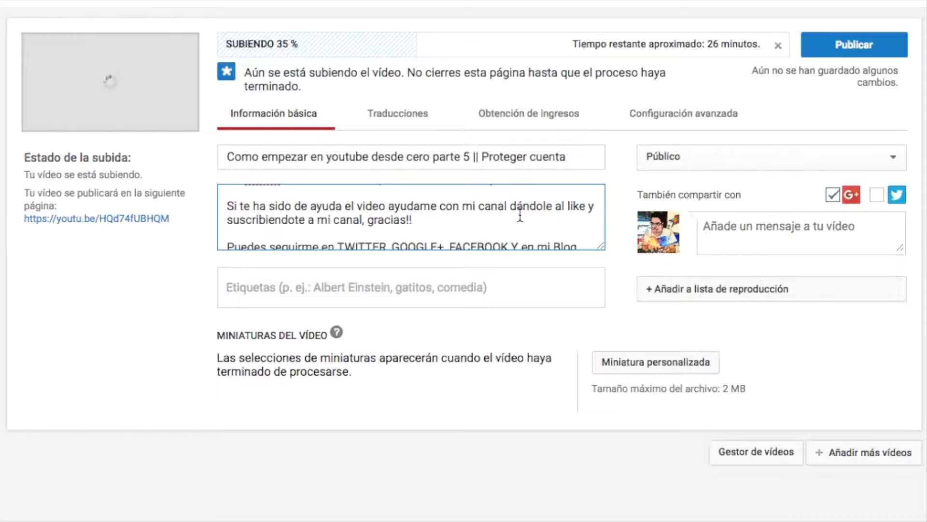
scroll(520, 201, "down", 1)
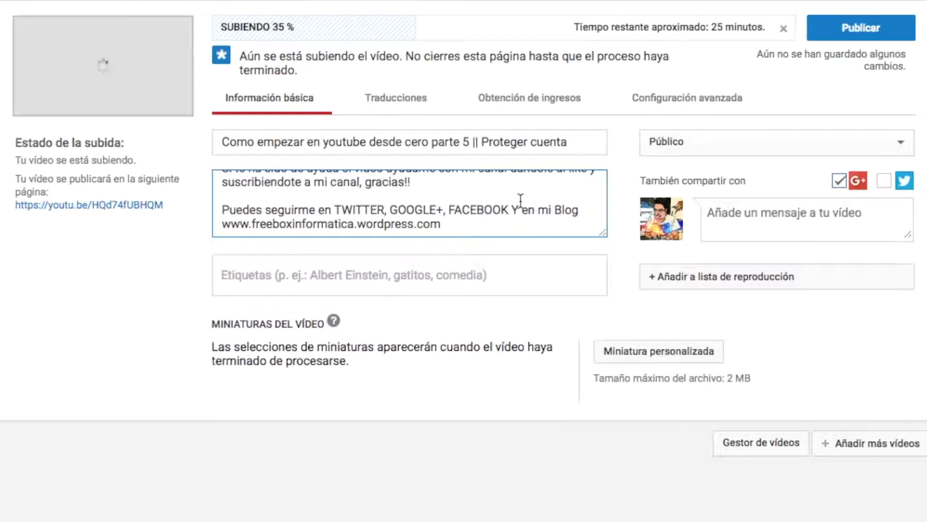
left_click(492, 221)
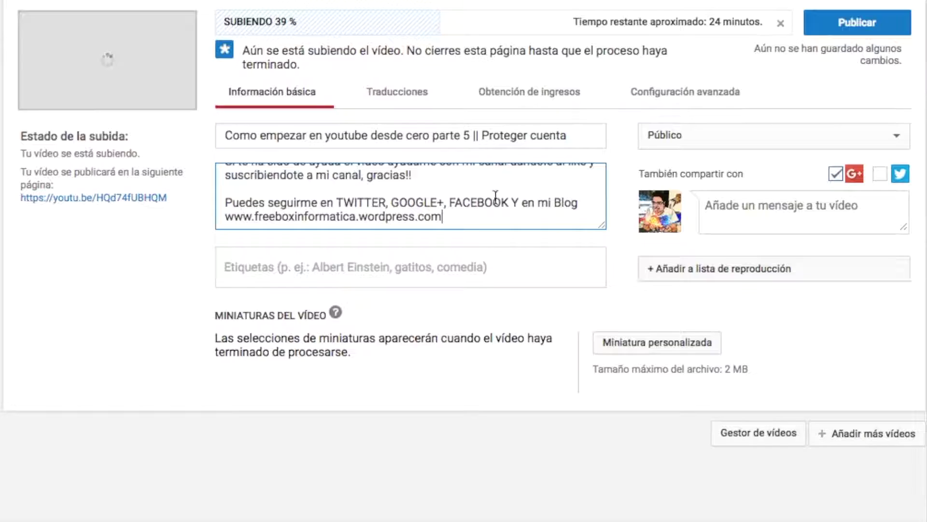
Step: Correct the missing accents in the description's opening paragraph: "verificación", "código" and "más"
scroll(482, 198, "up", 5)
scroll(482, 198, "down", 2)
scroll(420, 204, "up", 5)
scroll(416, 197, "down", 2)
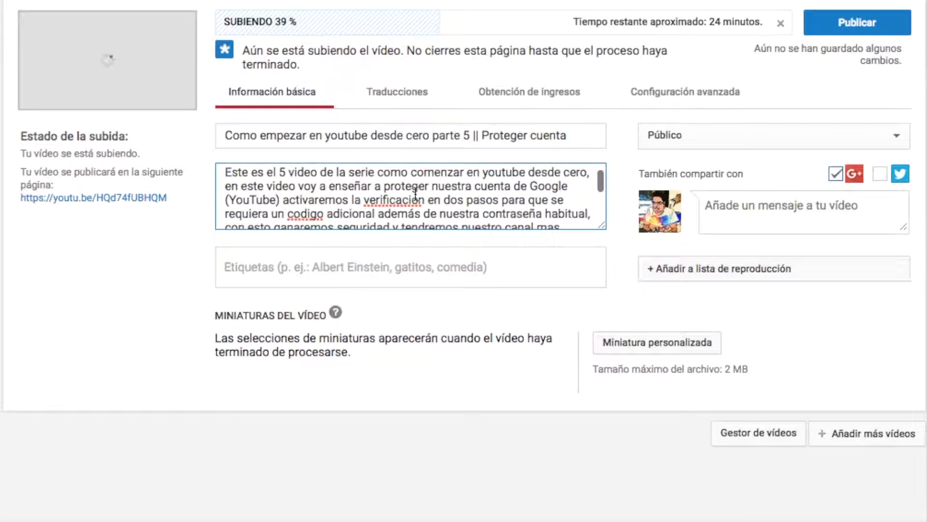
scroll(415, 194, "down", 2)
right_click(546, 186)
left_click(560, 204)
scroll(338, 207, "up", 1)
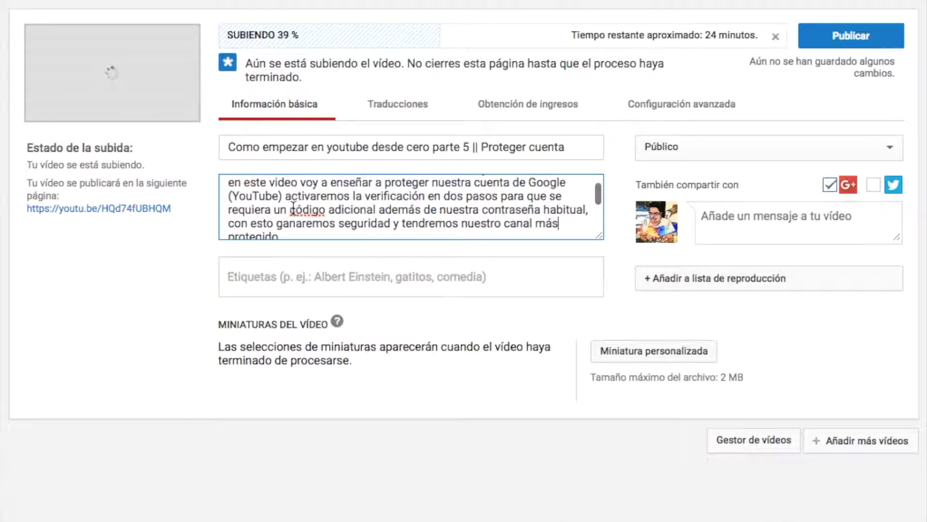
left_click(410, 209)
Step: Correct the misspelled word "dudeis" in the description to "dudéis"
scroll(476, 212, "down", 2)
right_click(263, 202)
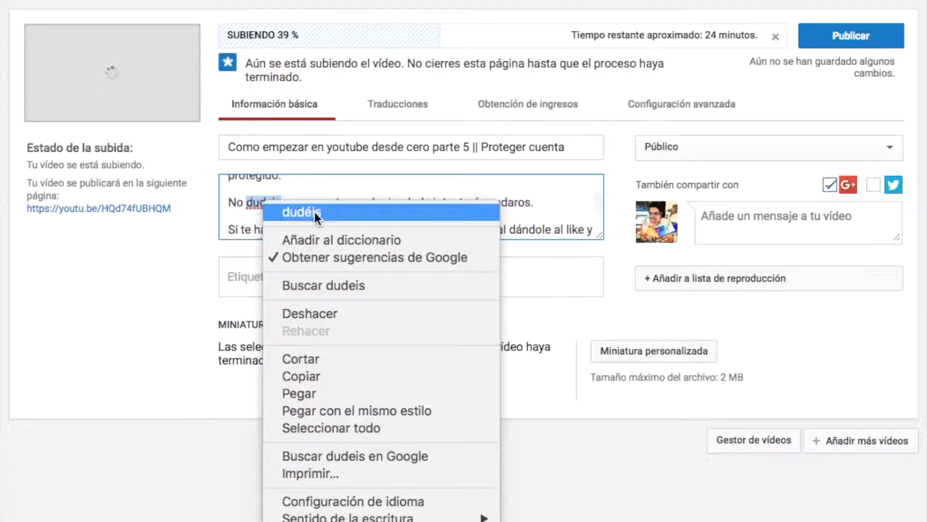
left_click(314, 212)
scroll(376, 206, "up", 3)
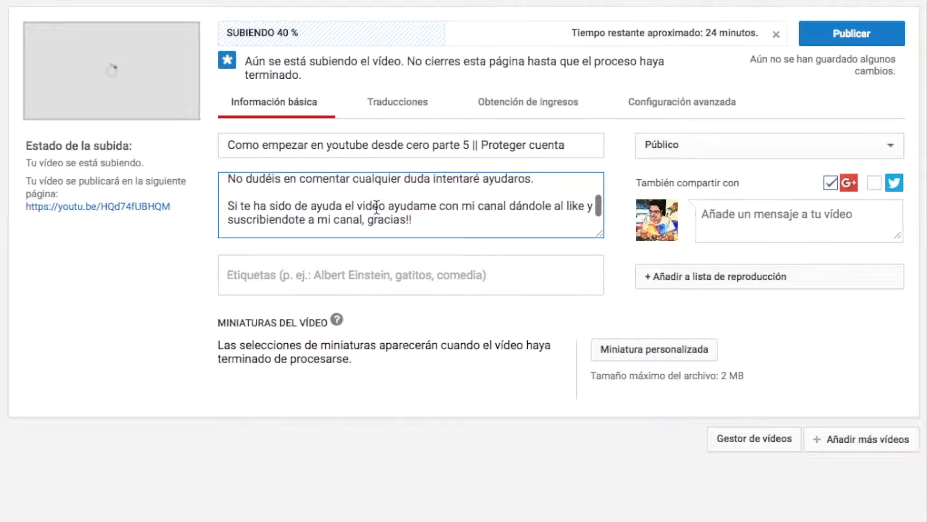
Step: Add video tags about starting on YouTube, including "empezar en youtube", "proteger cuenta youtube" and "proteger cuenta google"
left_click(325, 280)
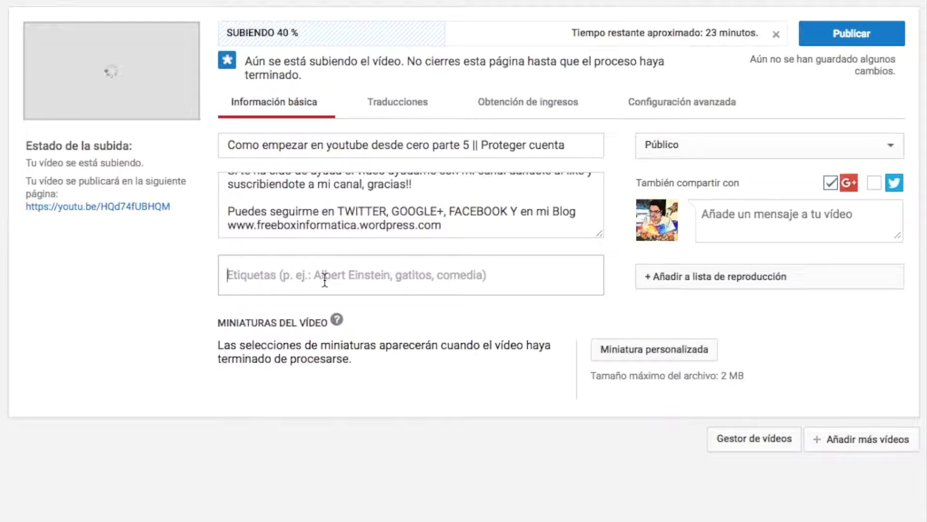
left_click(325, 280)
key("ctrl+v")
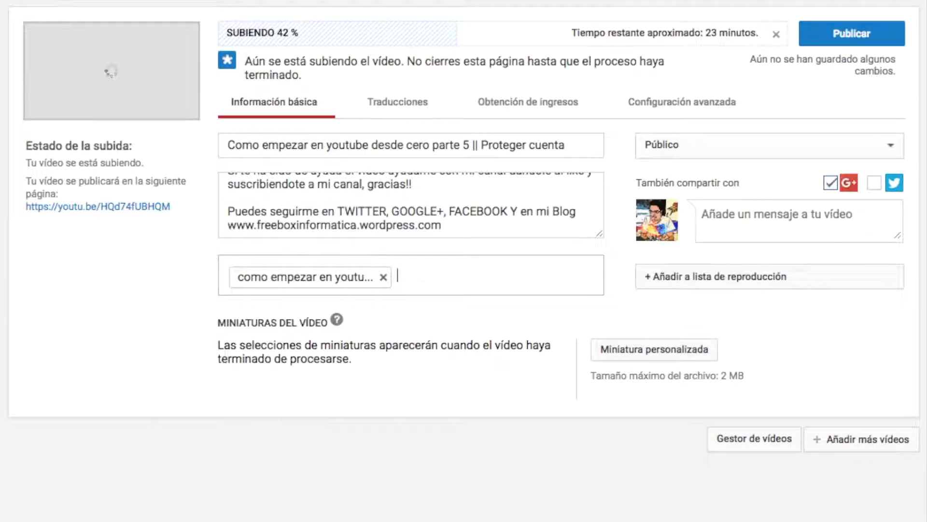
type("empezar en youtube, proteger cuenta youtube, proteger cuenta google")
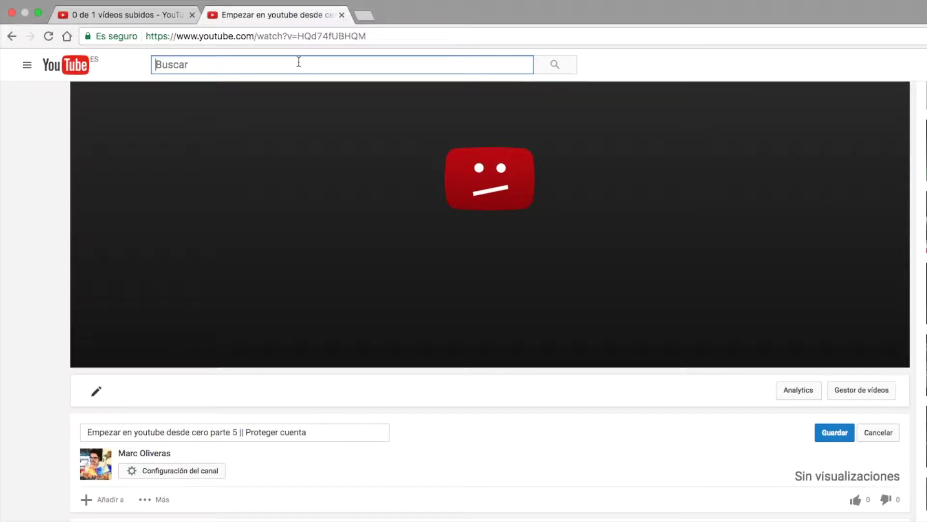
Step: Look up search suggestions for "como empezar en youtube" on the YouTube page to find tag ideas
type("como em")
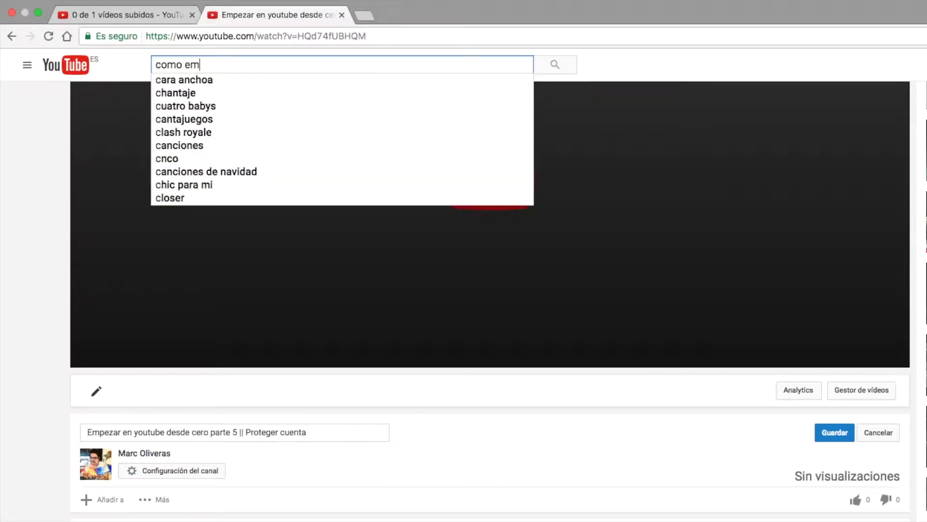
type("pezar e")
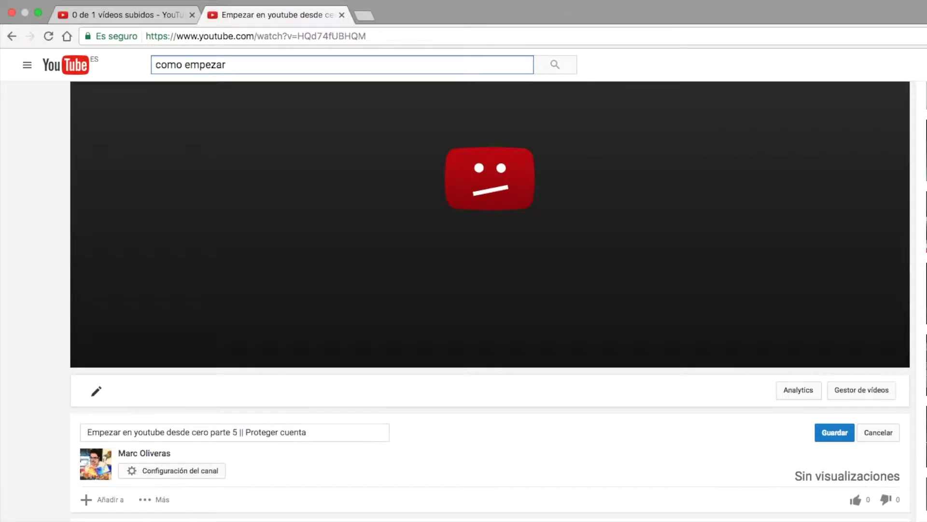
type("n youtube")
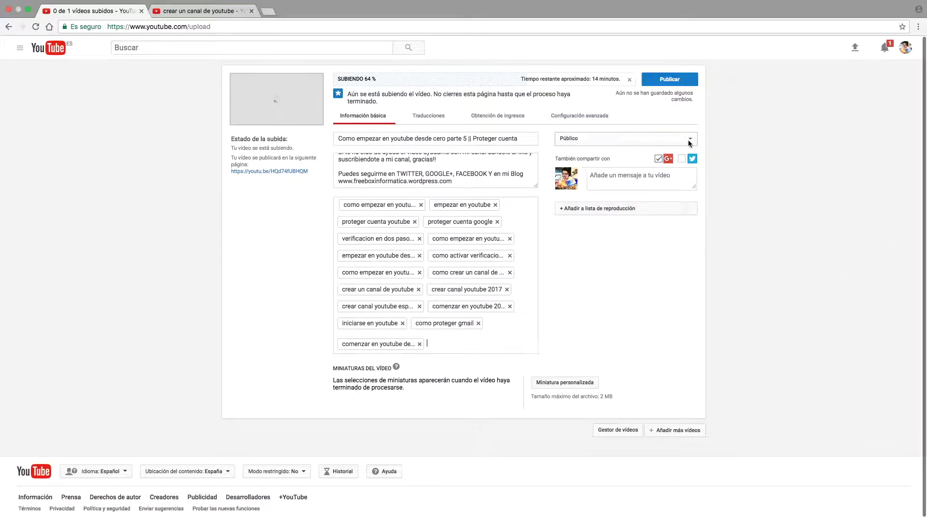
Step: Set the video's visibility to Programado with 15 February 2017 as the publication date
left_click(676, 139)
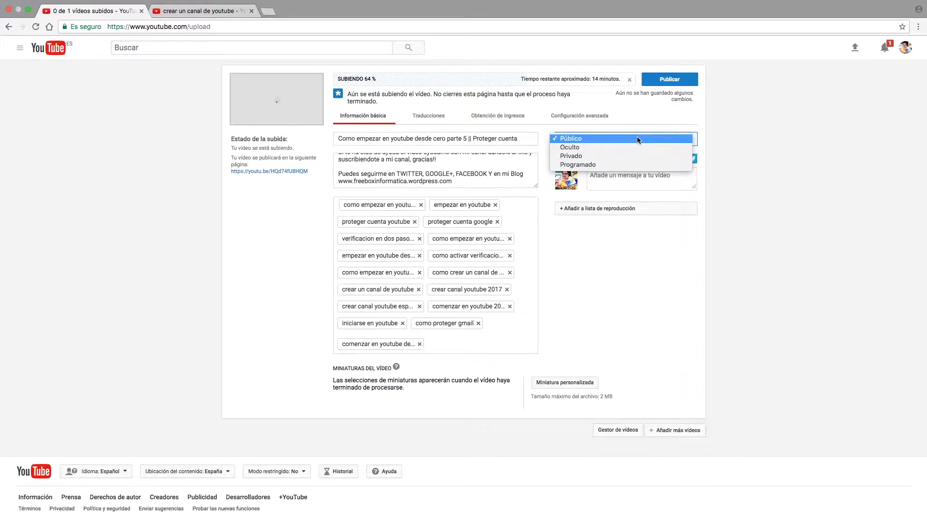
left_click(580, 165)
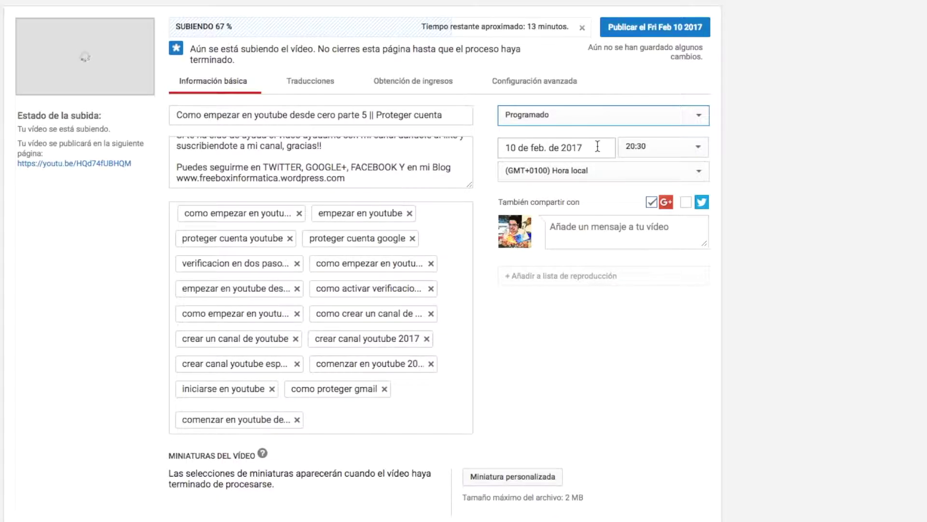
left_click(597, 146)
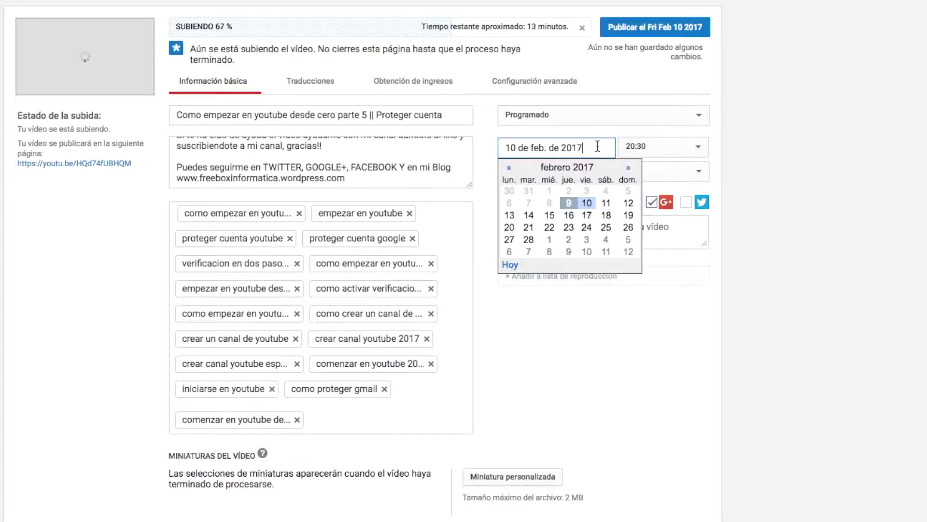
left_click(606, 118)
left_click(610, 118)
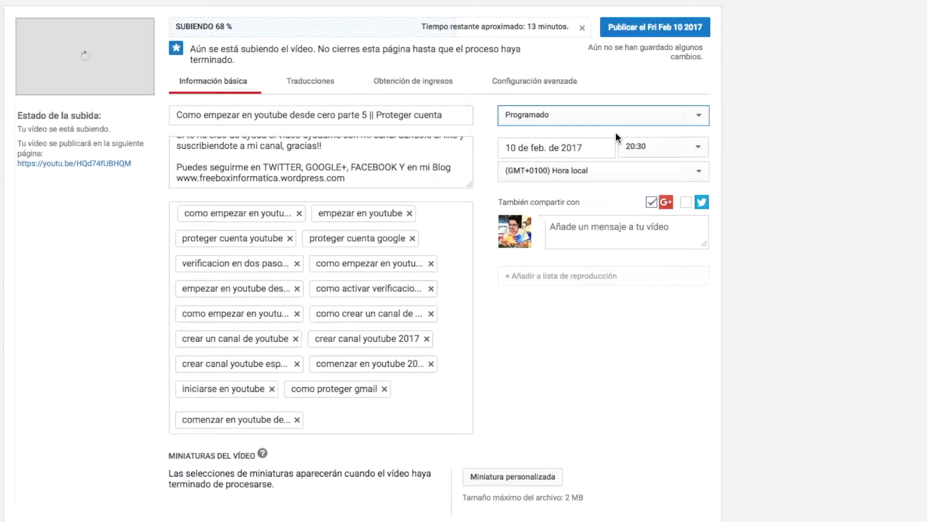
left_click(575, 147)
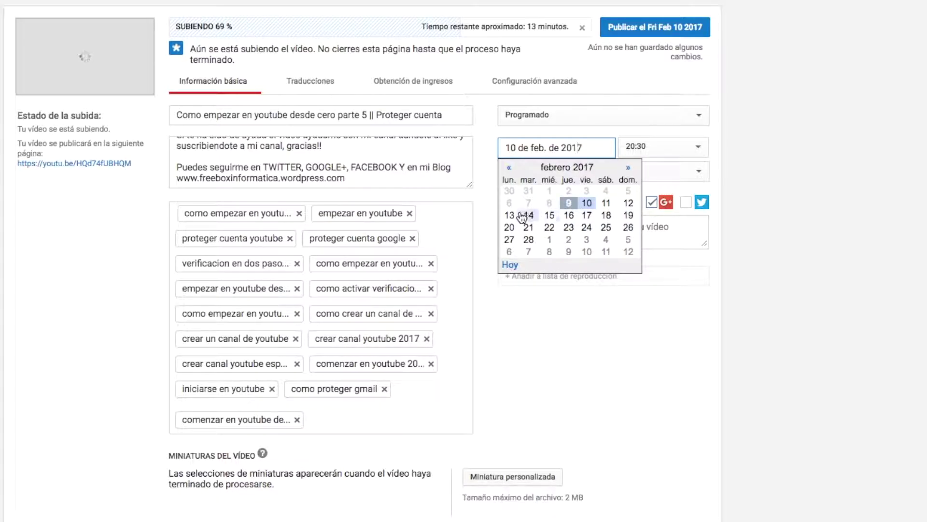
left_click(547, 215)
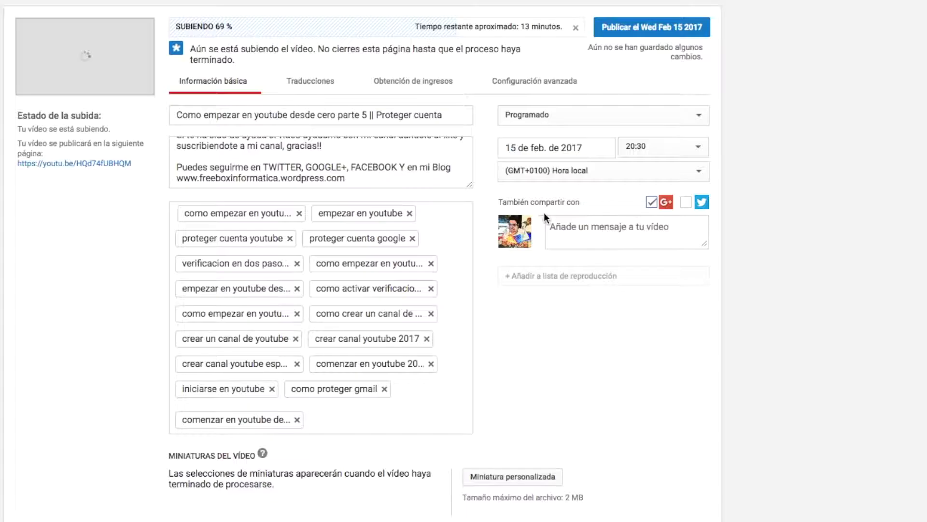
Step: Set the scheduled publication time to 10:00, keeping the visibility as Programado
left_click(676, 151)
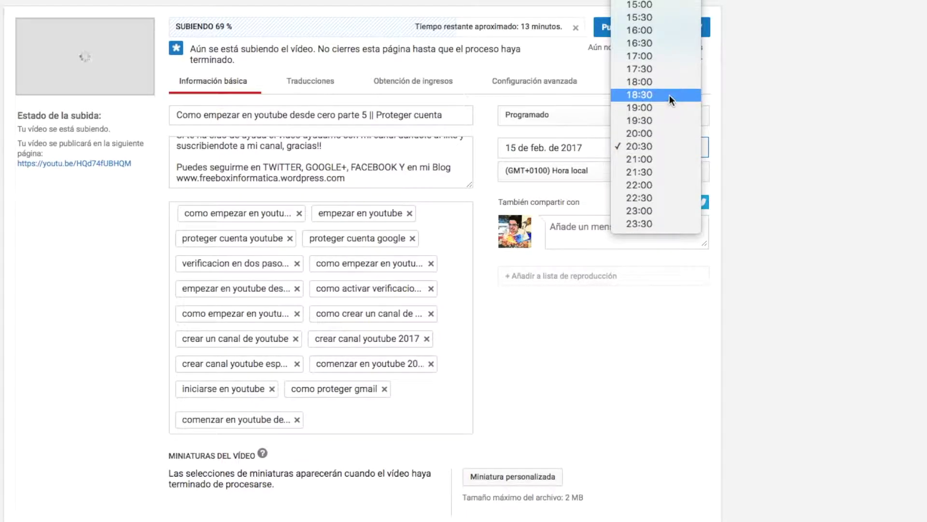
scroll(670, 95, "up", 5)
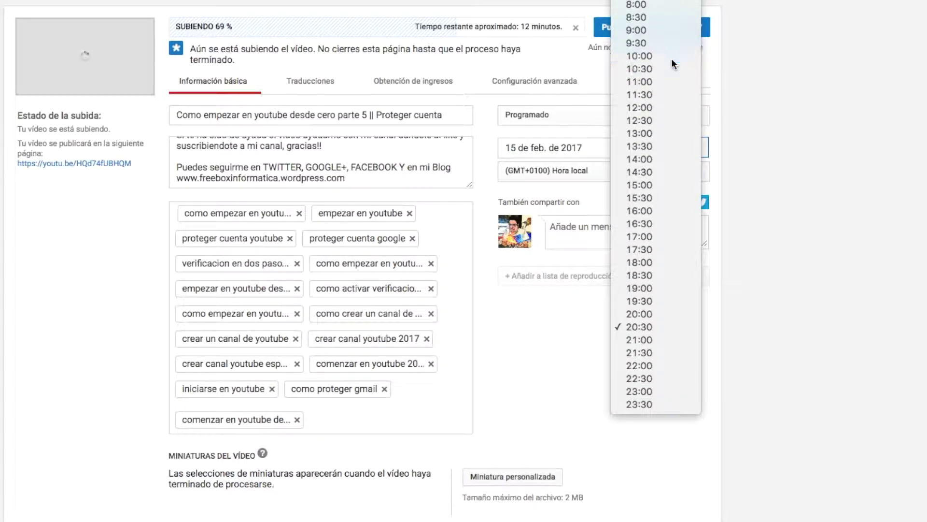
left_click(671, 58)
left_click(574, 114)
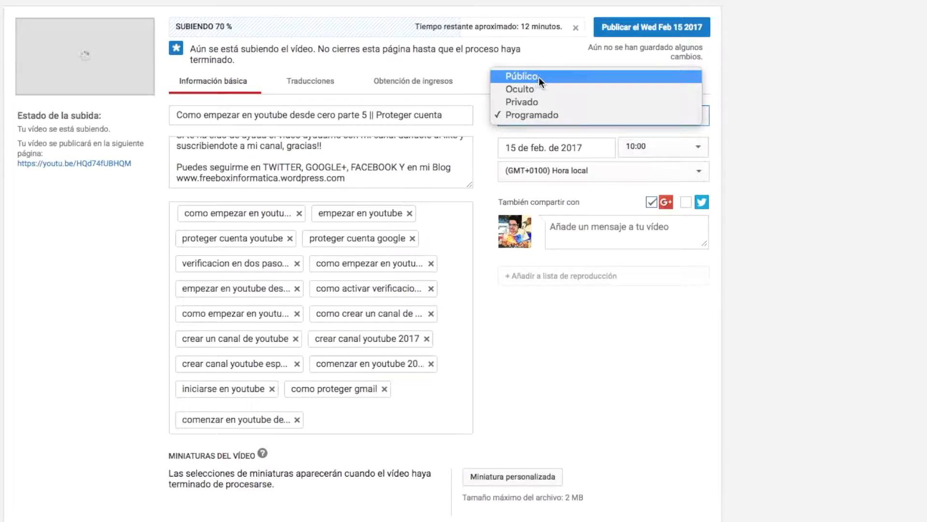
left_click(882, 130)
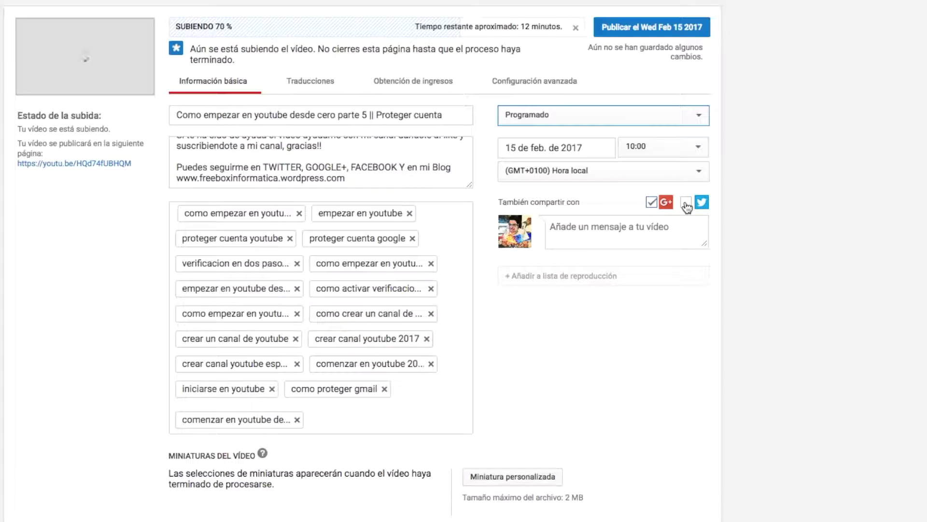
Step: Enter the sharing message "En este video enseño a proteger tu canal de youtube!" and remove the "como proteger gmail" tag
left_click(643, 231)
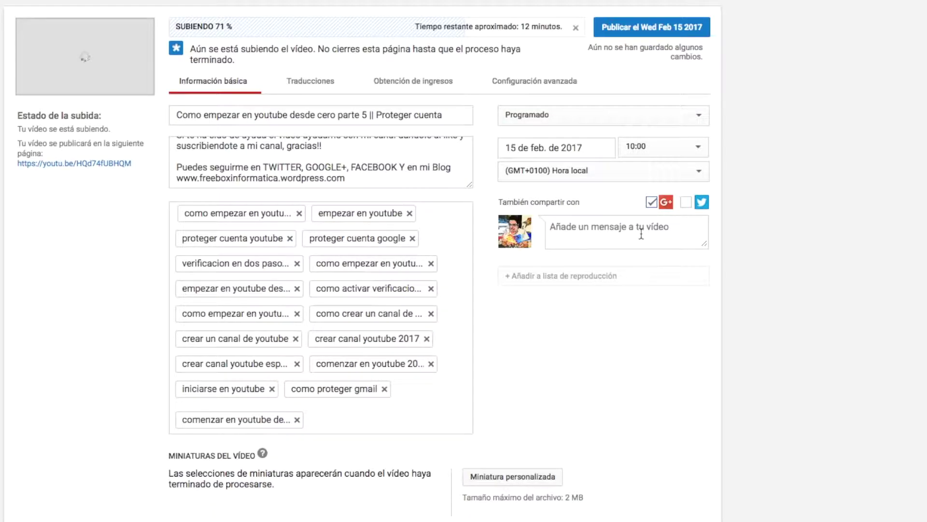
type("En este video enseño a proteger tu canal de youtube!")
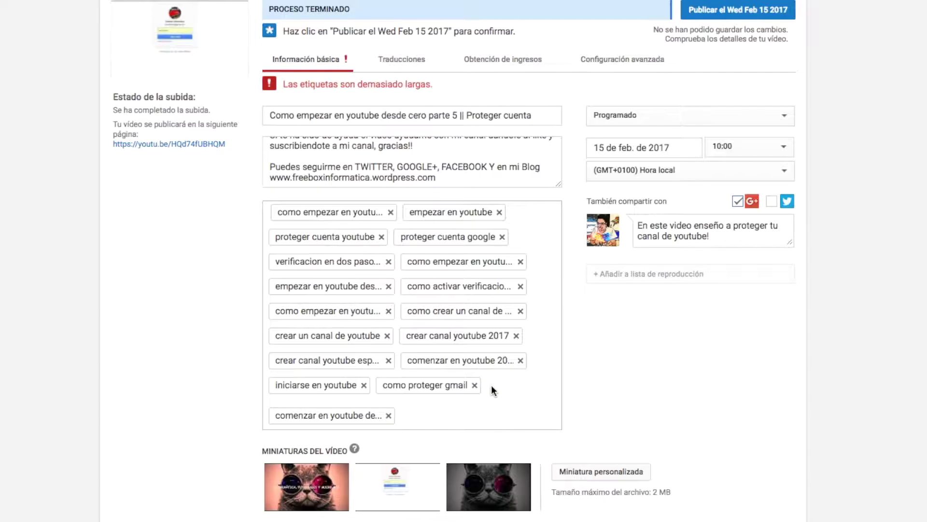
left_click(475, 384)
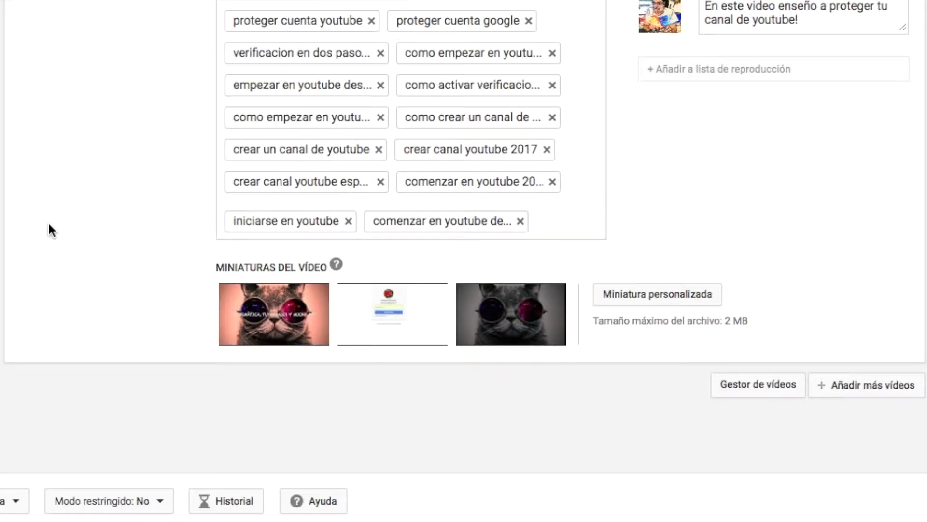
Step: Choose the first suggested thumbnail, the cat on the salmon background, and confirm the scheduled publication
left_click(276, 306)
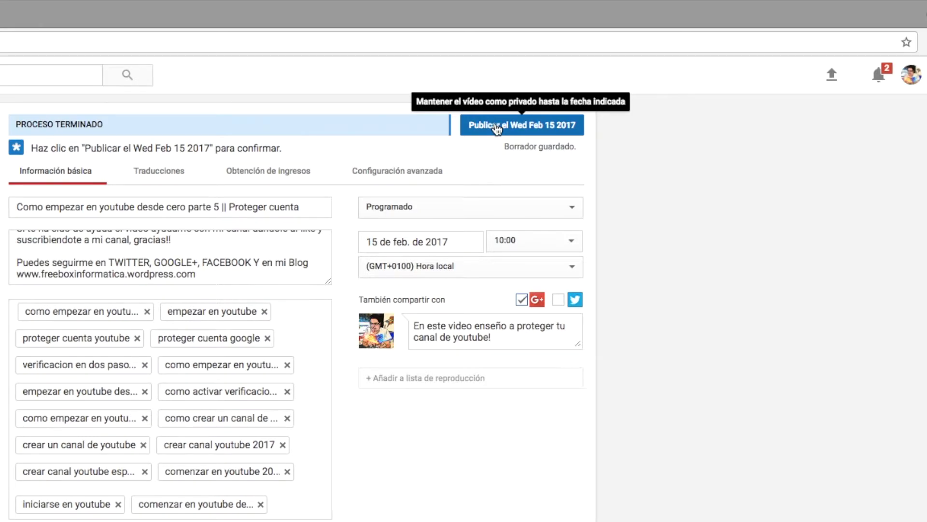
left_click(497, 127)
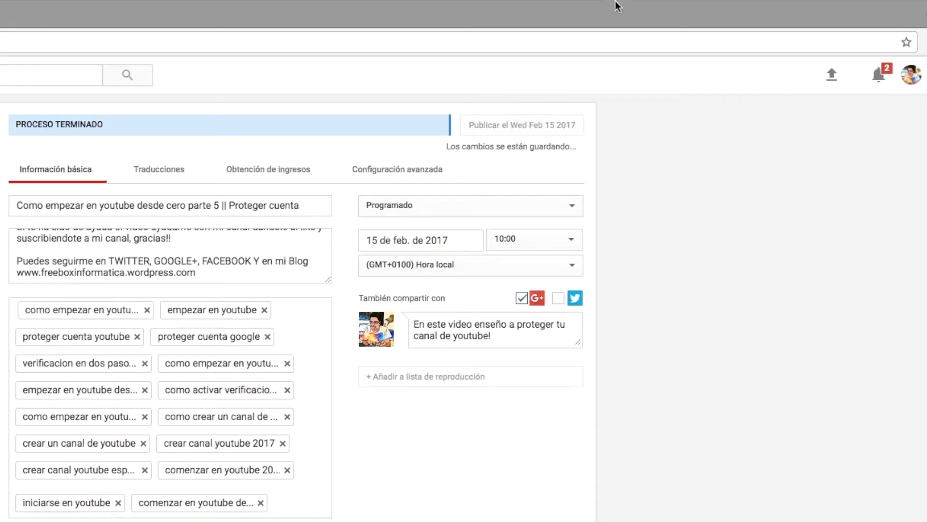
mouse_move(616, 3)
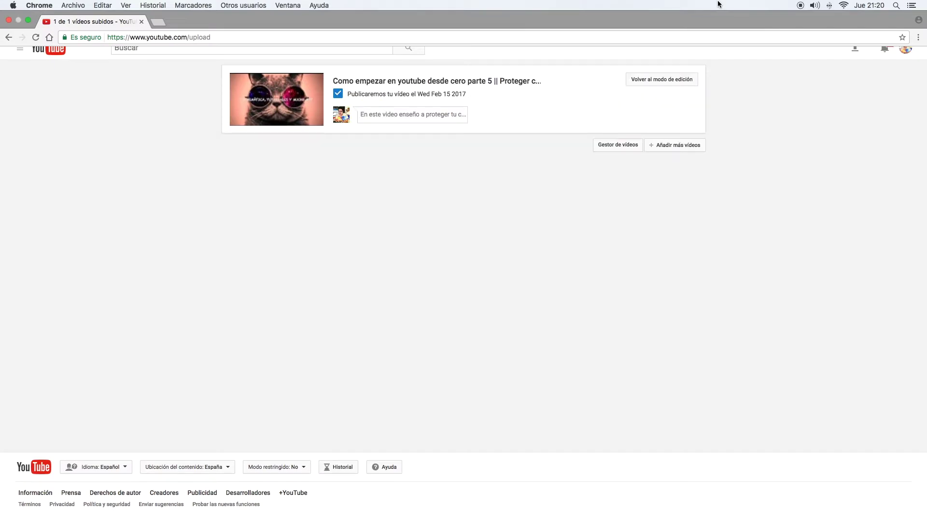